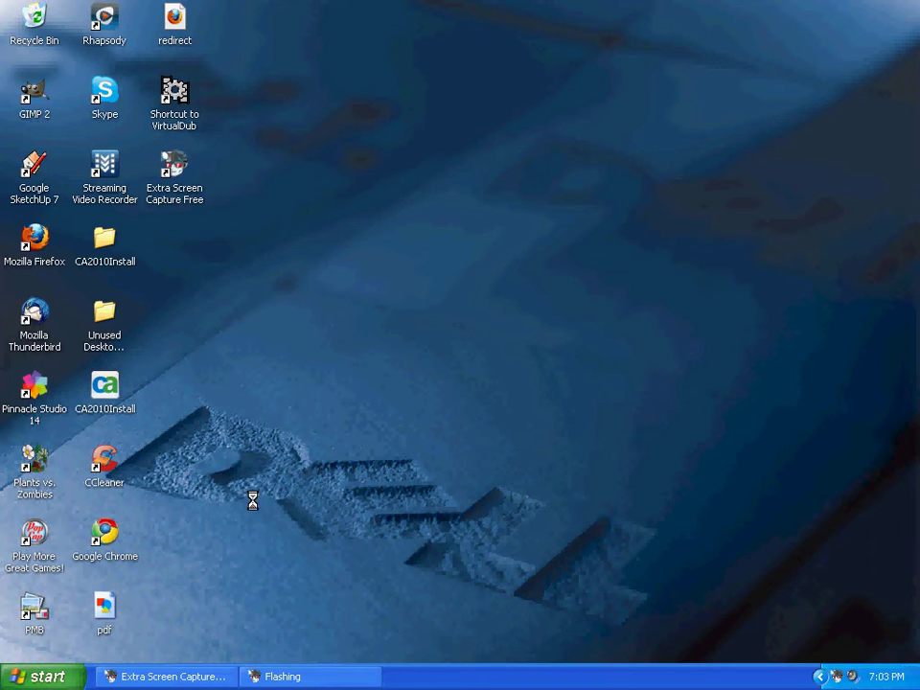
# Launch GIMP 2 from the Start menu and move its main window further onto the desktop
pyautogui.click(48, 675)
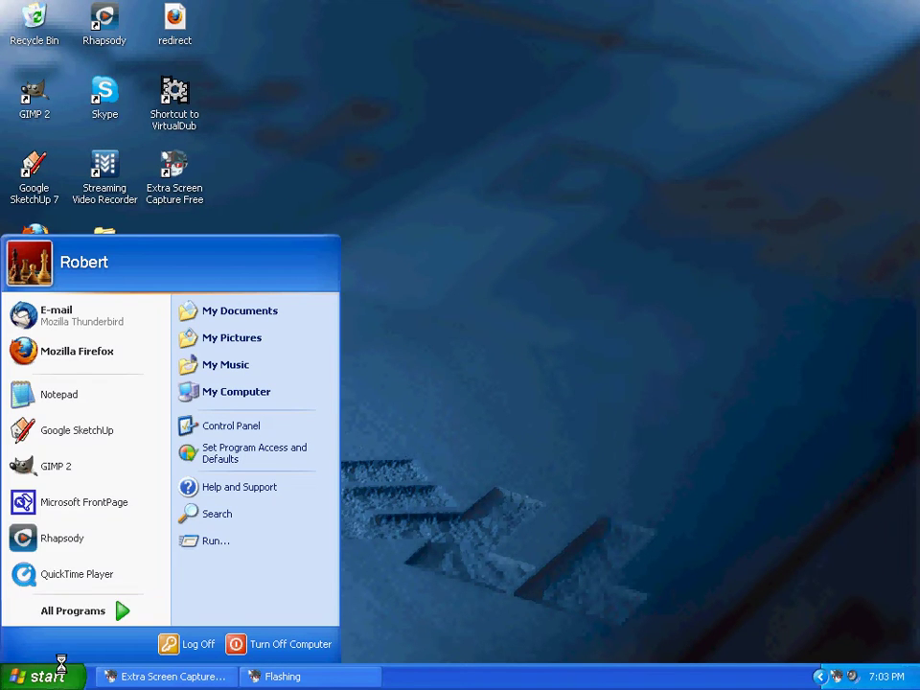
pyautogui.click(52, 466)
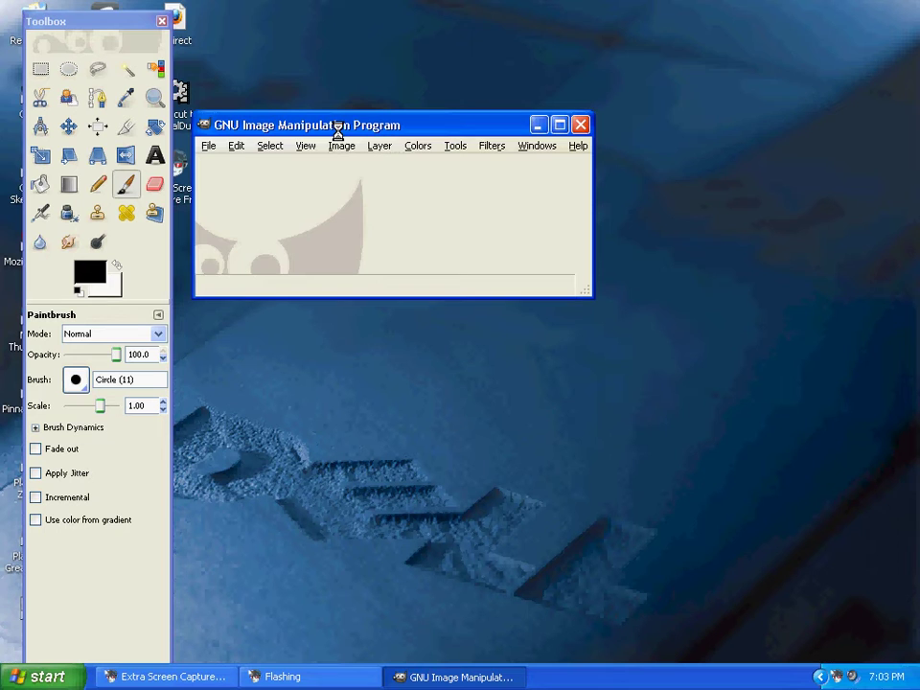
pyautogui.moveTo(422, 125); pyautogui.dragTo(497, 105)
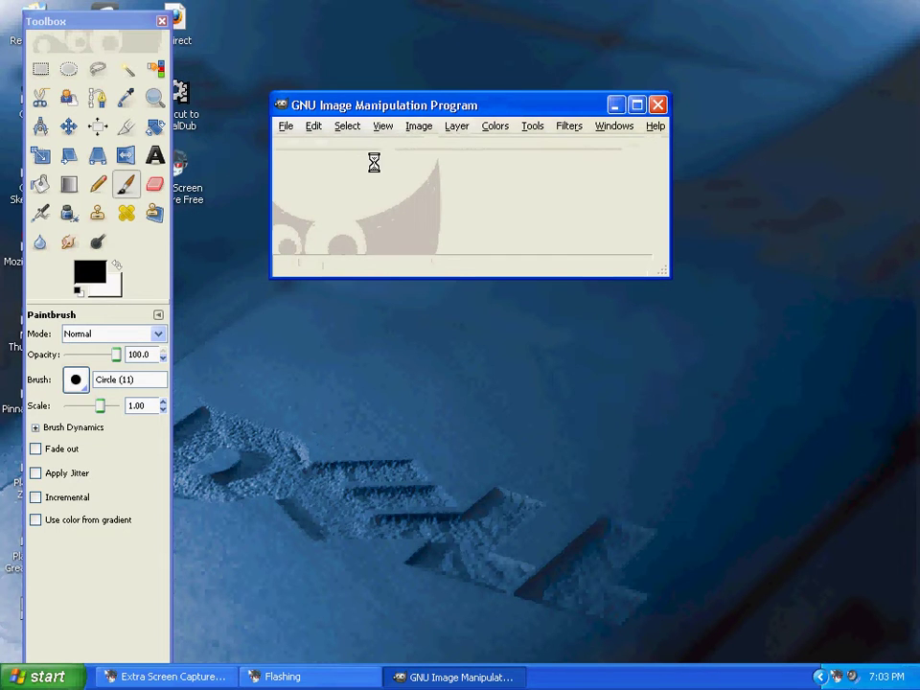
# Open the plan file Superslo28testb.png from My Documents
pyautogui.click(285, 126)
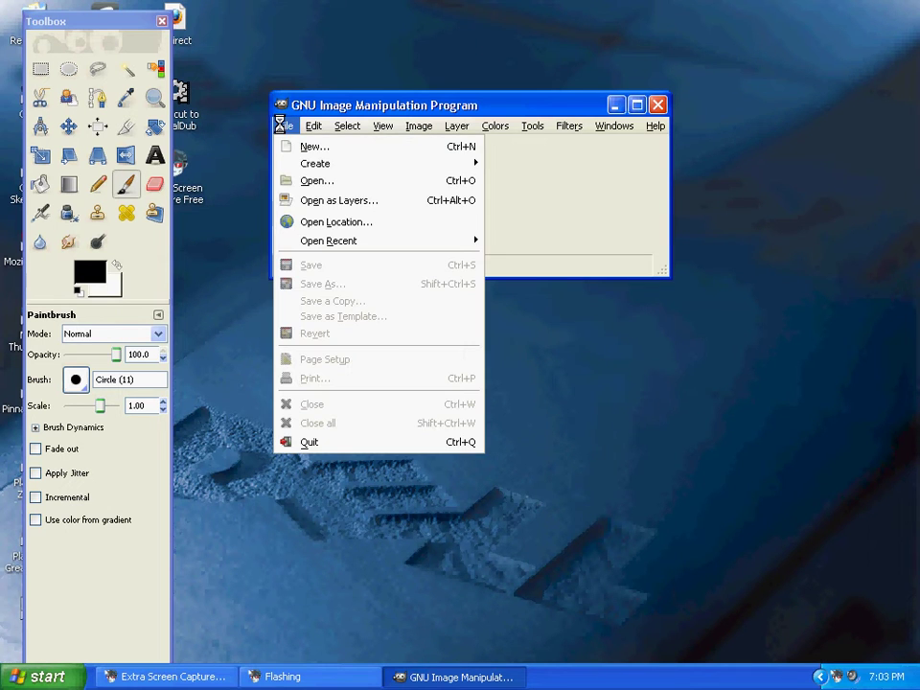
pyautogui.click(316, 182)
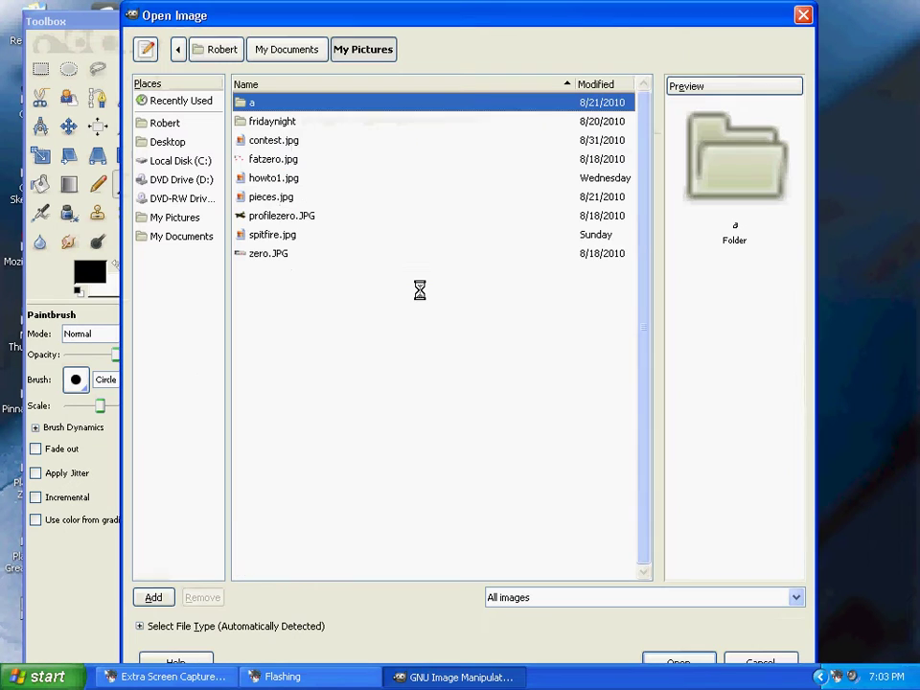
pyautogui.click(275, 49)
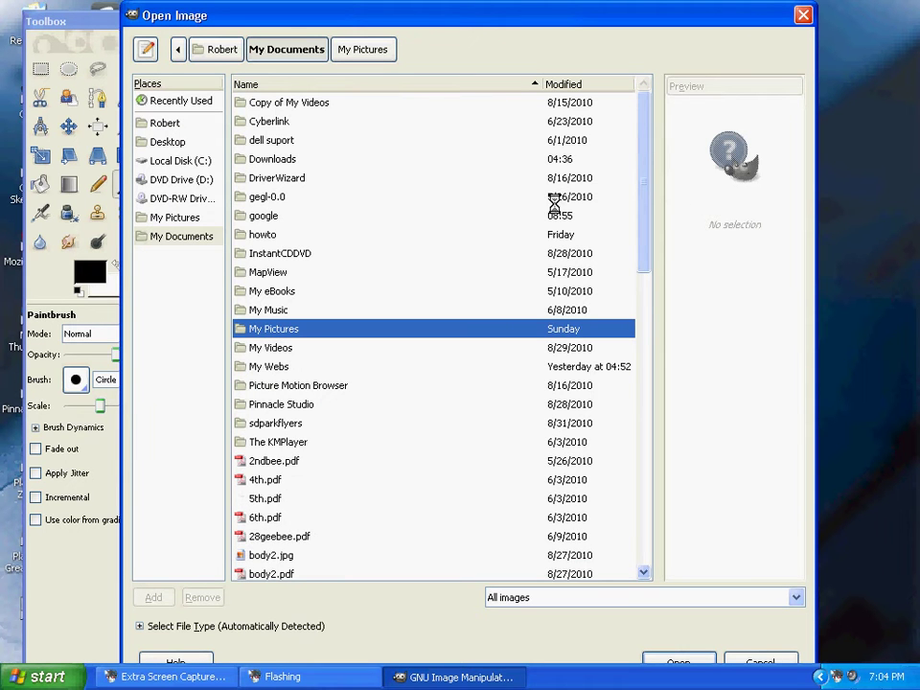
pyautogui.moveTo(638, 207); pyautogui.dragTo(640, 476)
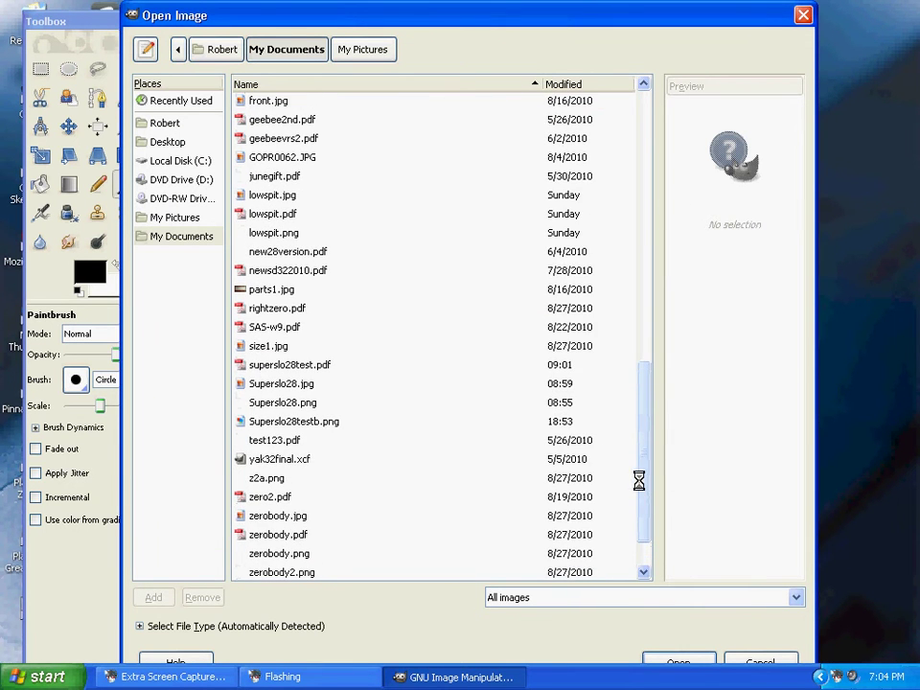
pyautogui.click(316, 423)
pyautogui.click(682, 660)
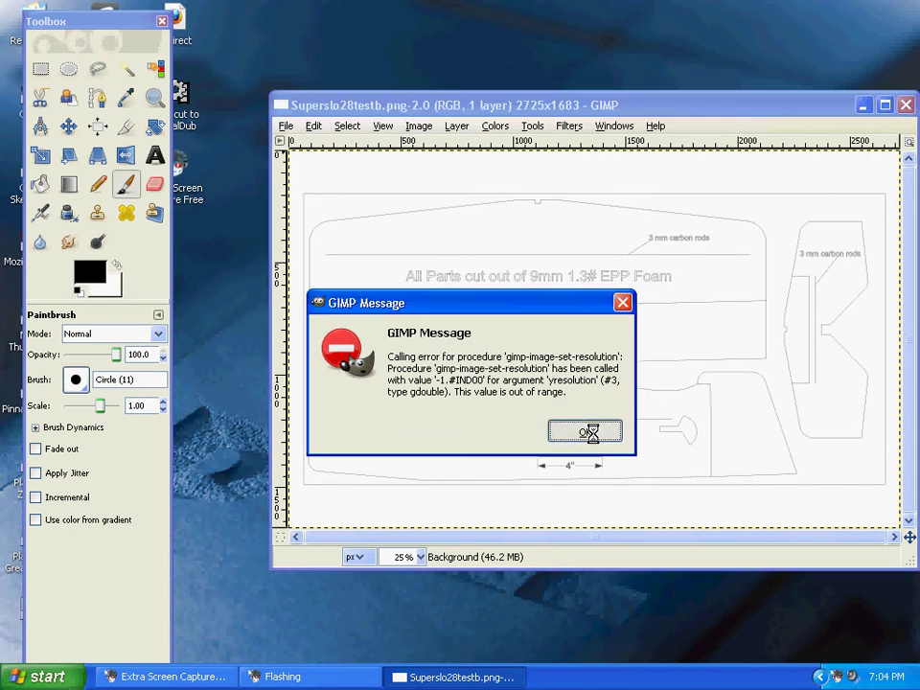
# Dismiss the resolution error message and shift the image window slightly left
pyautogui.click(588, 433)
pyautogui.moveTo(639, 106); pyautogui.dragTo(551, 83)
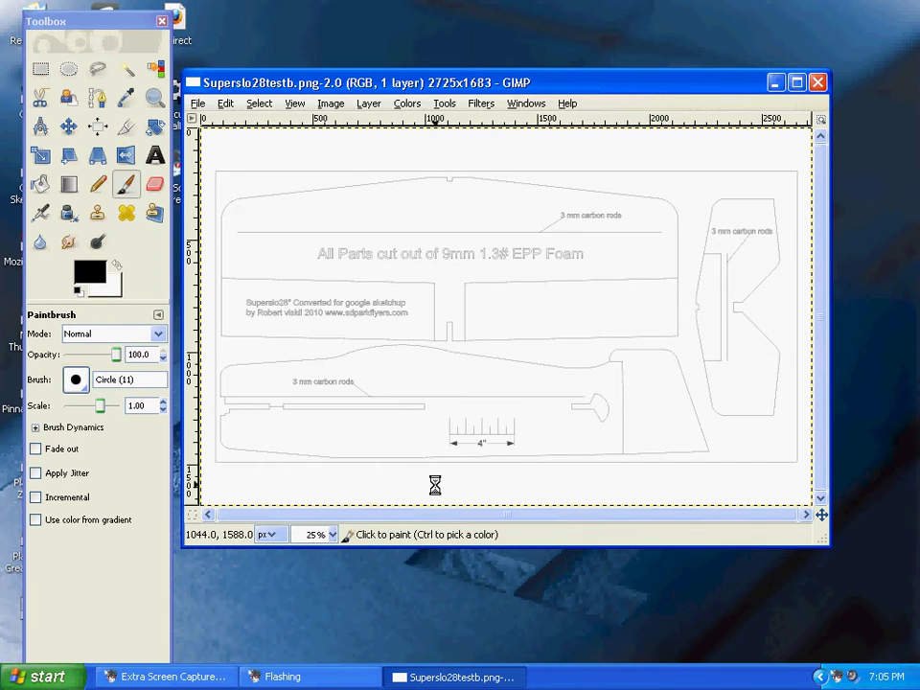
# Switch the status-bar units from px to inches and zoom to 100% on the 4" scale bar
pyautogui.click(274, 534)
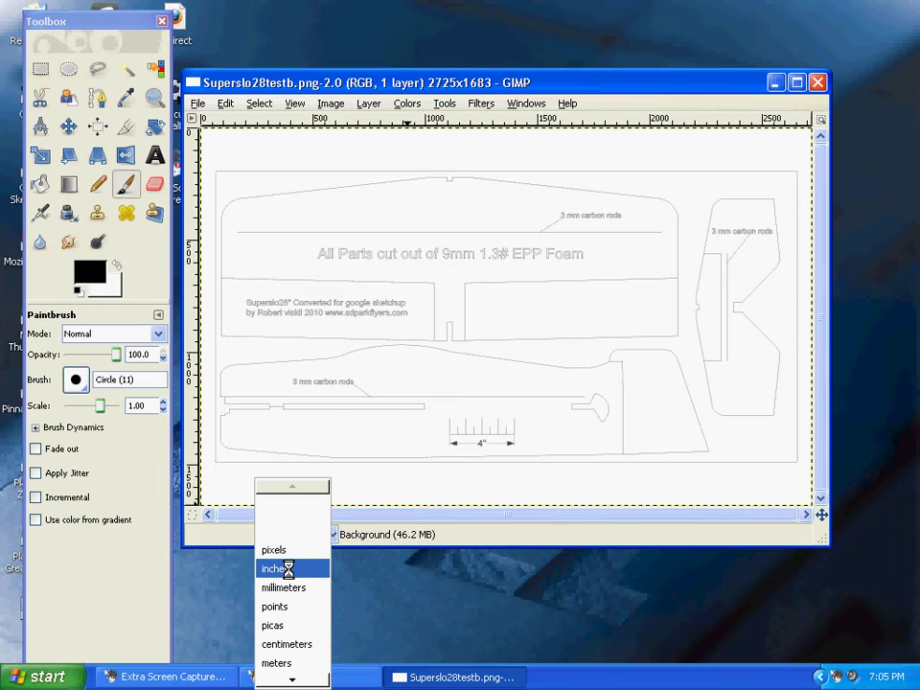
pyautogui.click(283, 568)
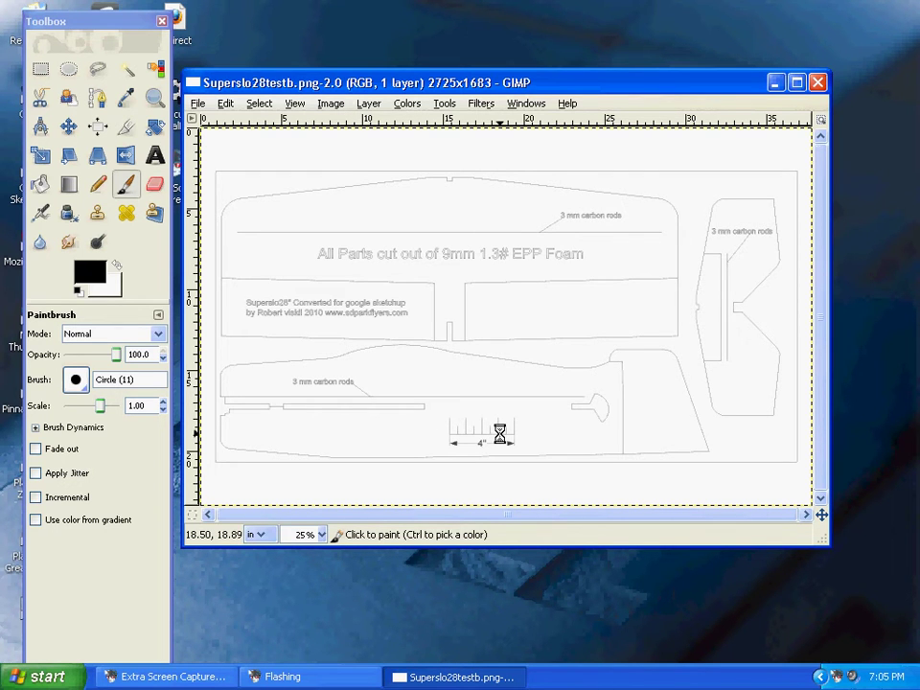
pyautogui.scroll(3, 517, 439)
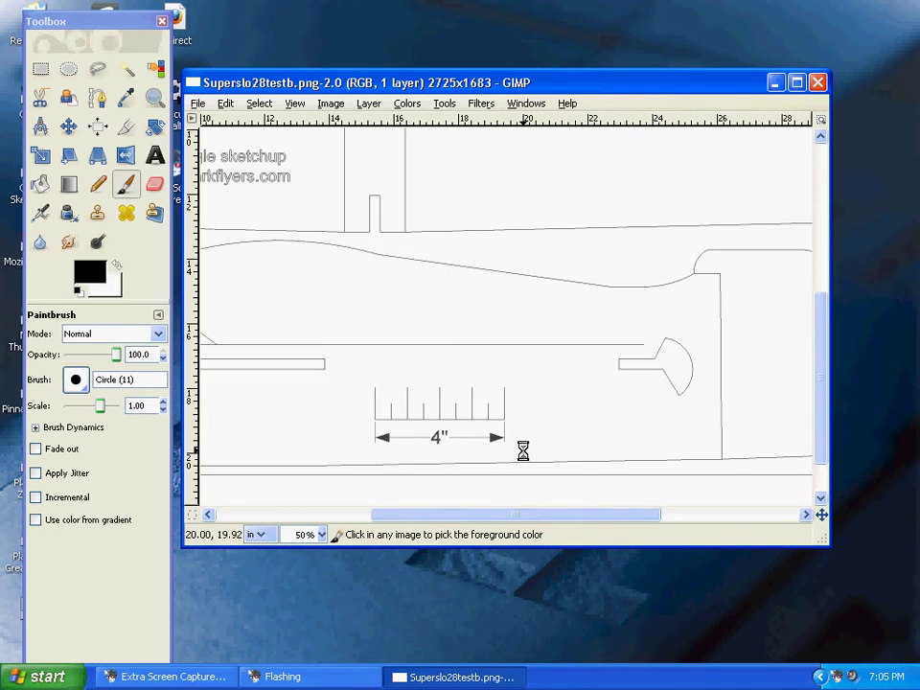
pyautogui.scroll(1, 427, 433)
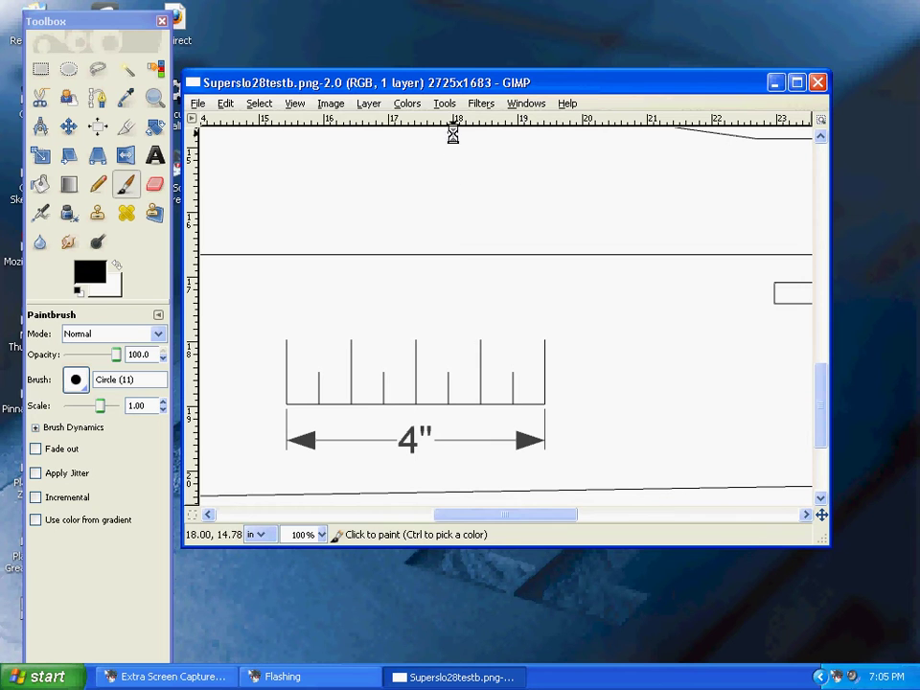
# Measure across the 4" scale bar with the Measure tool, confirming it reads 4.00 inches
pyautogui.click(445, 103)
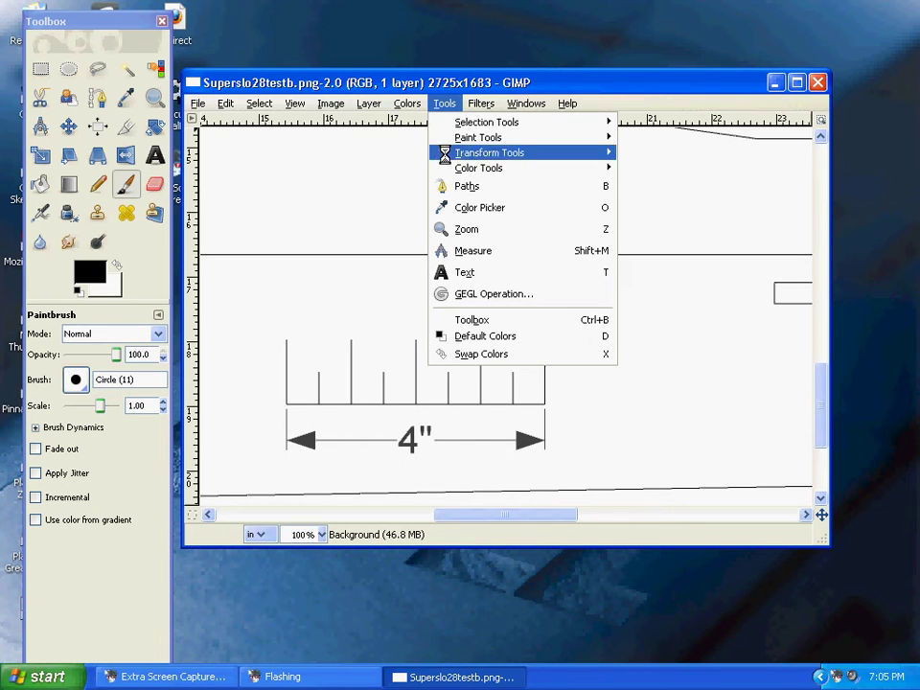
pyautogui.click(473, 250)
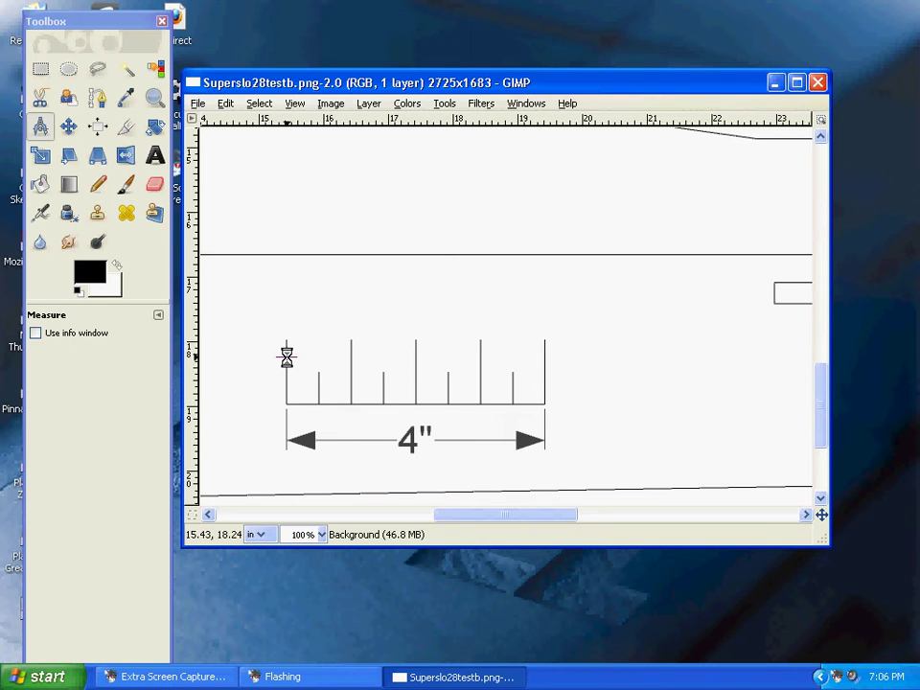
pyautogui.moveTo(286, 357); pyautogui.dragTo(545, 357)
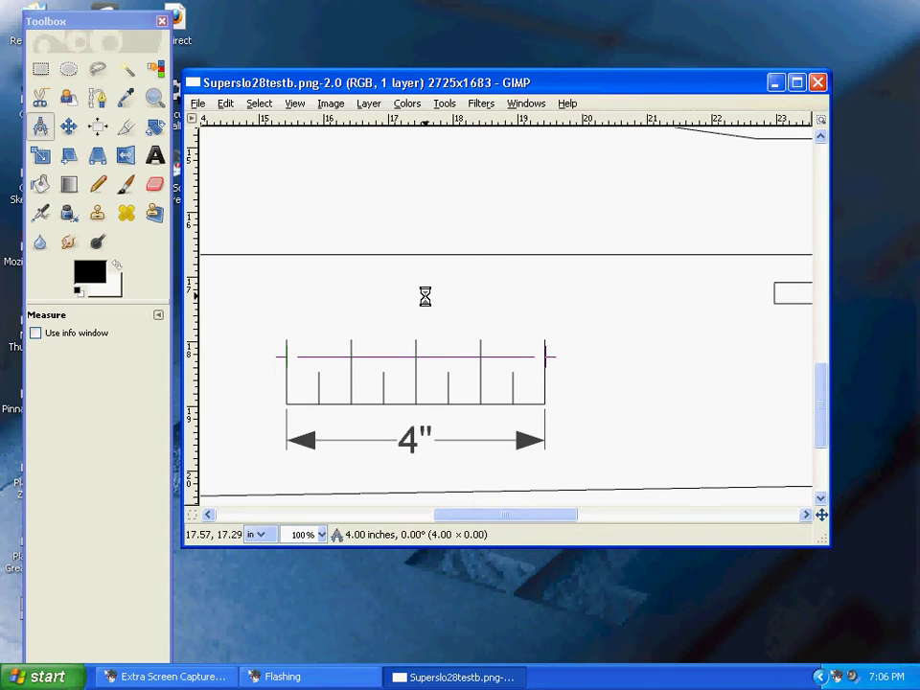
# Clear the measurement line and zoom out two steps to show the whole sheet
pyautogui.press('Escape')
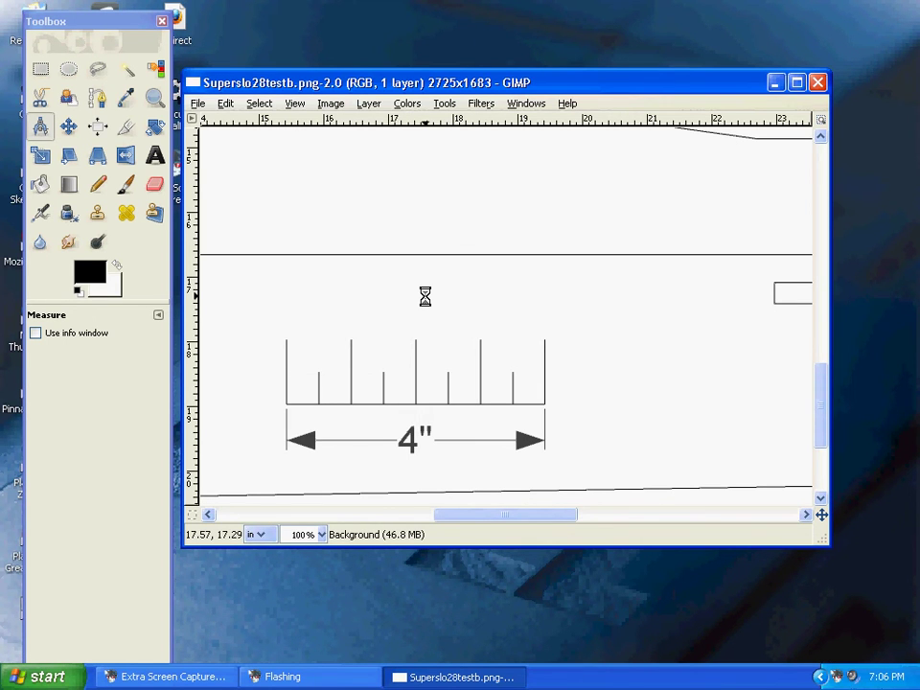
pyautogui.press('-')
pyautogui.press('-')
pyautogui.press('-')
pyautogui.press('-')
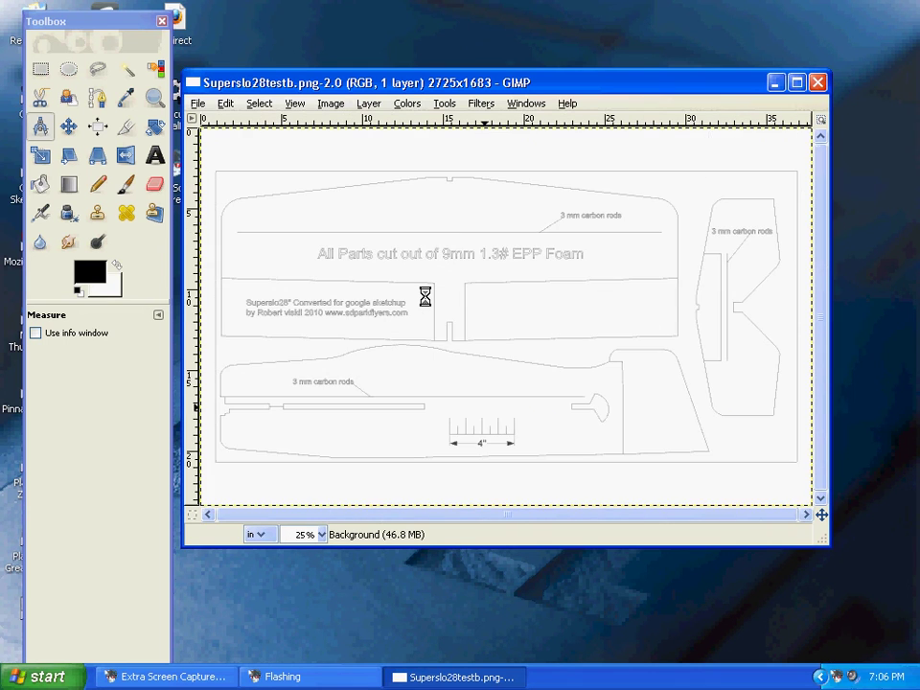
pyautogui.press('-')
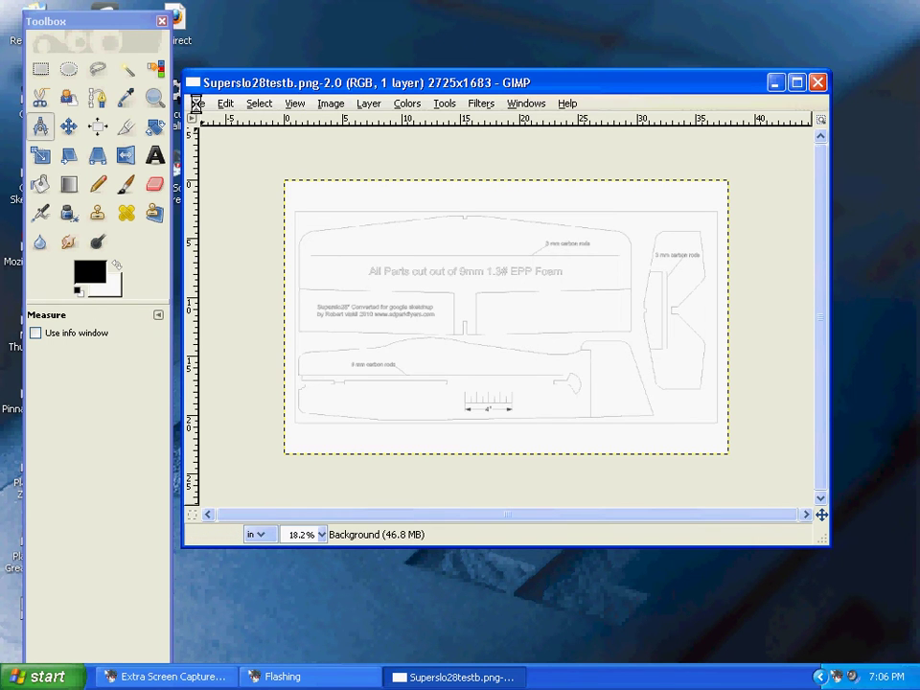
# Save the image as Superslo28testb.jpg with JPEG image selected as the file type
pyautogui.click(195, 104)
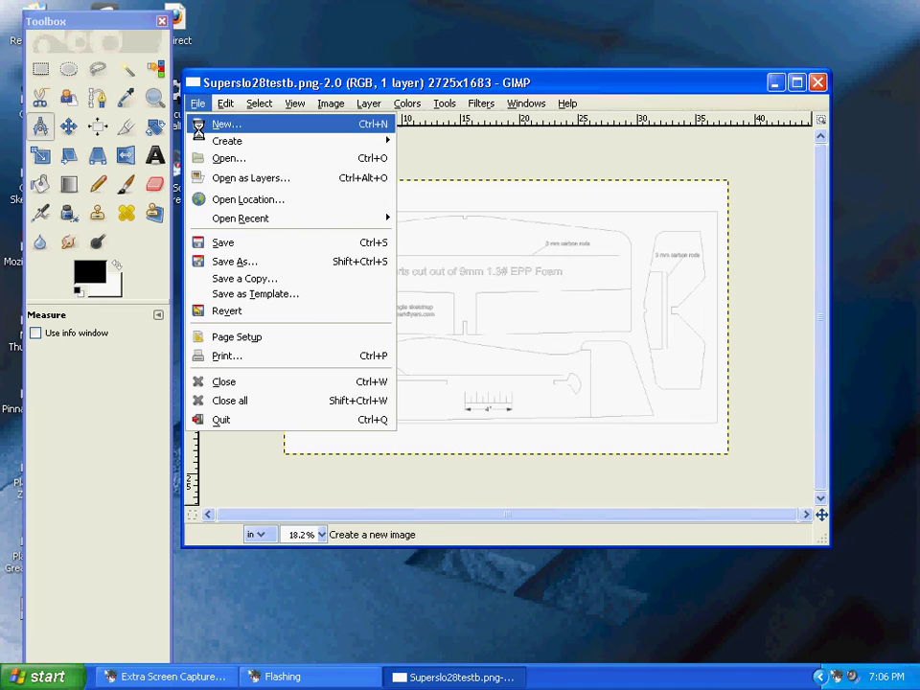
pyautogui.click(243, 263)
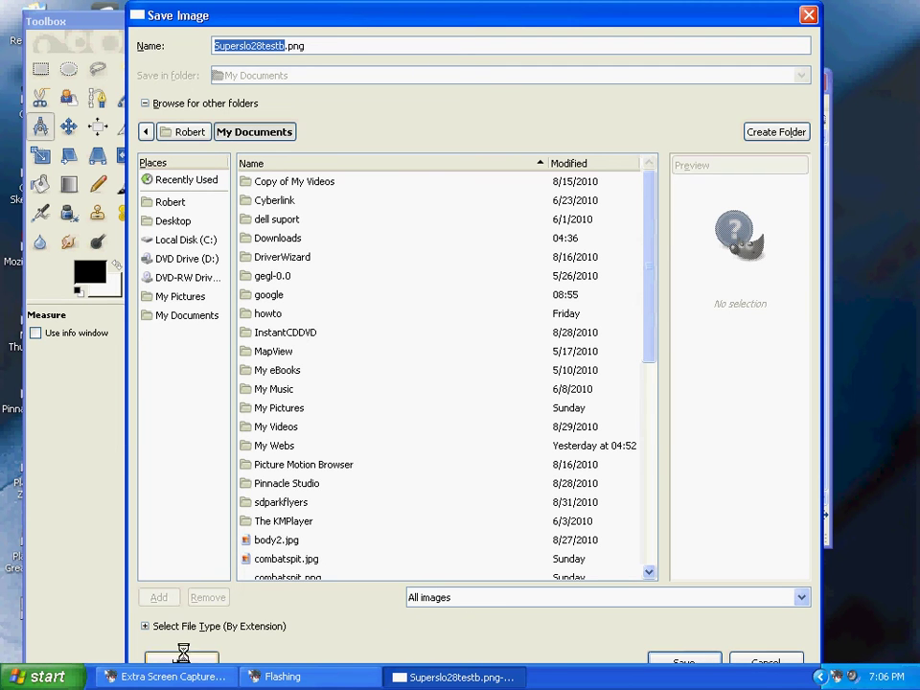
pyautogui.click(170, 625)
pyautogui.scroll(-3, 205, 571)
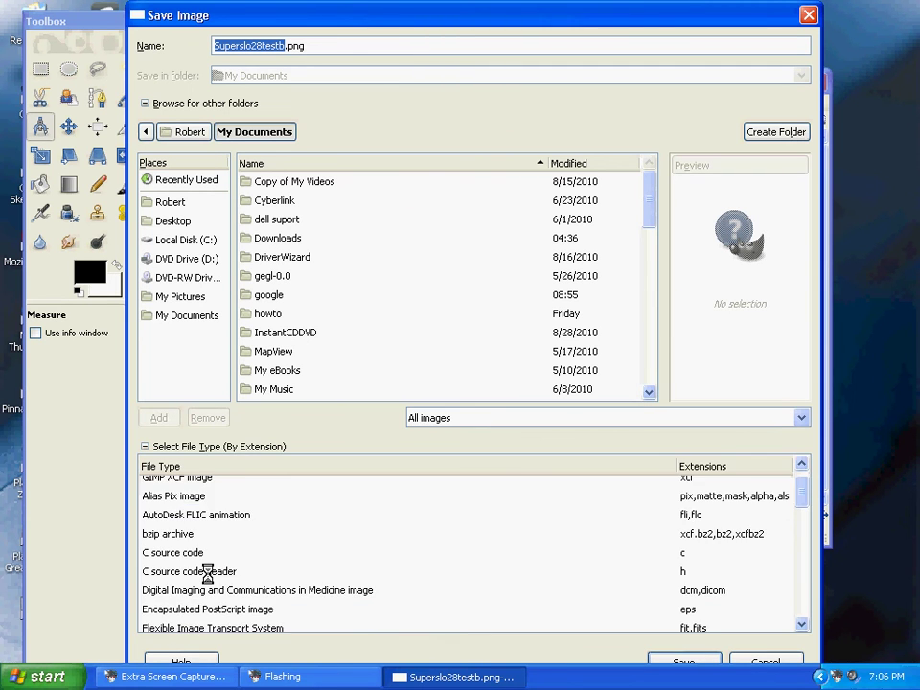
pyautogui.scroll(-4, 208, 572)
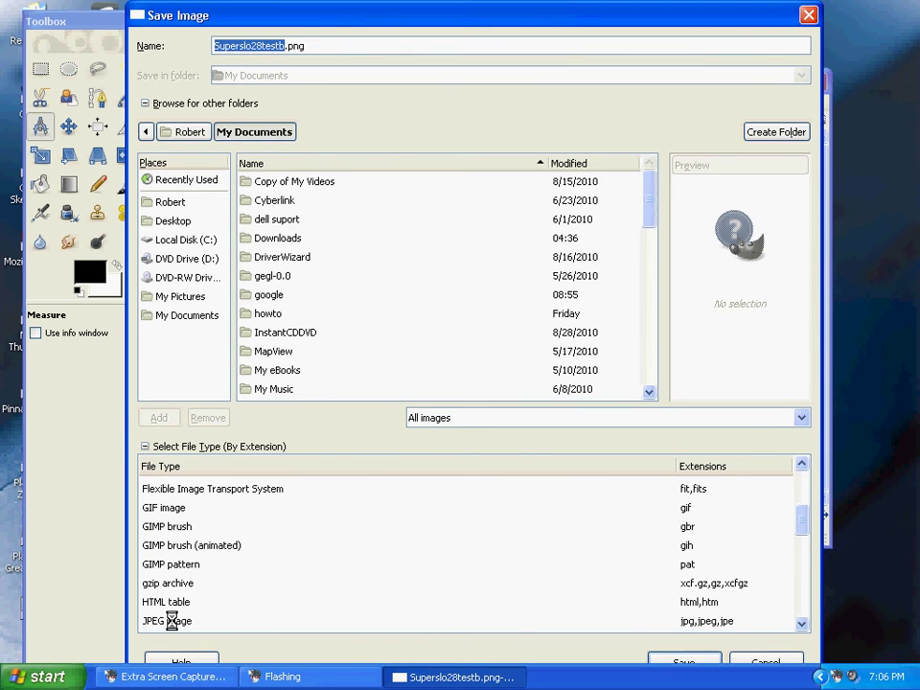
pyautogui.click(168, 620)
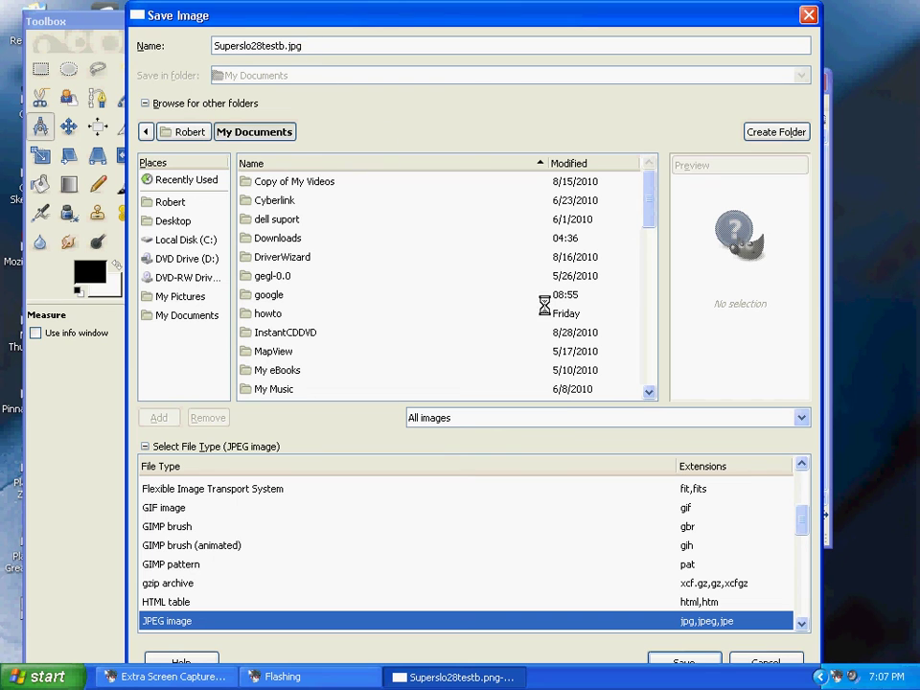
pyautogui.click(699, 657)
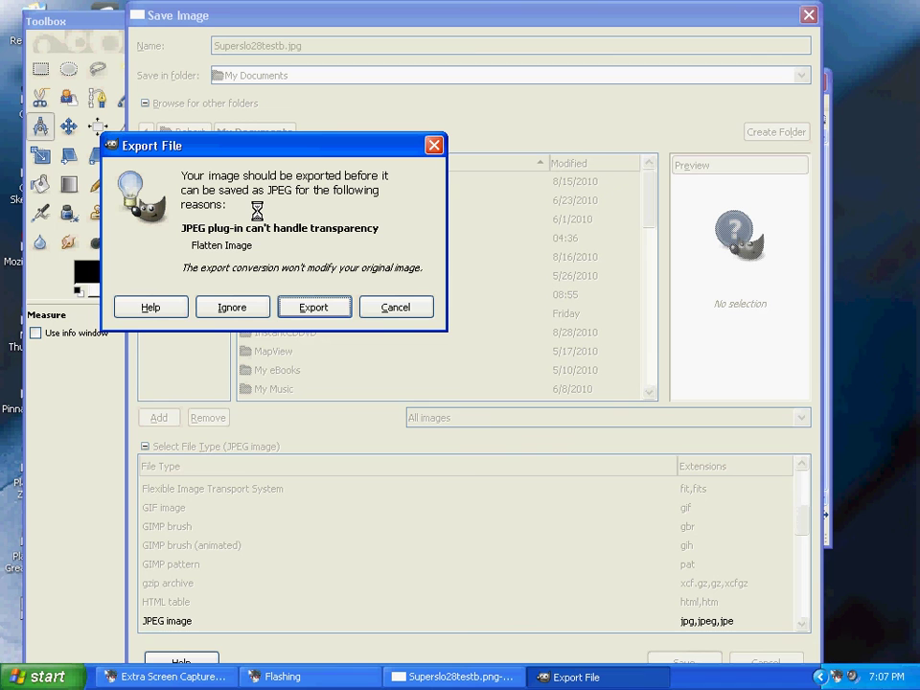
# Accept flattening for export and save the JPEG at quality 100
pyautogui.click(317, 309)
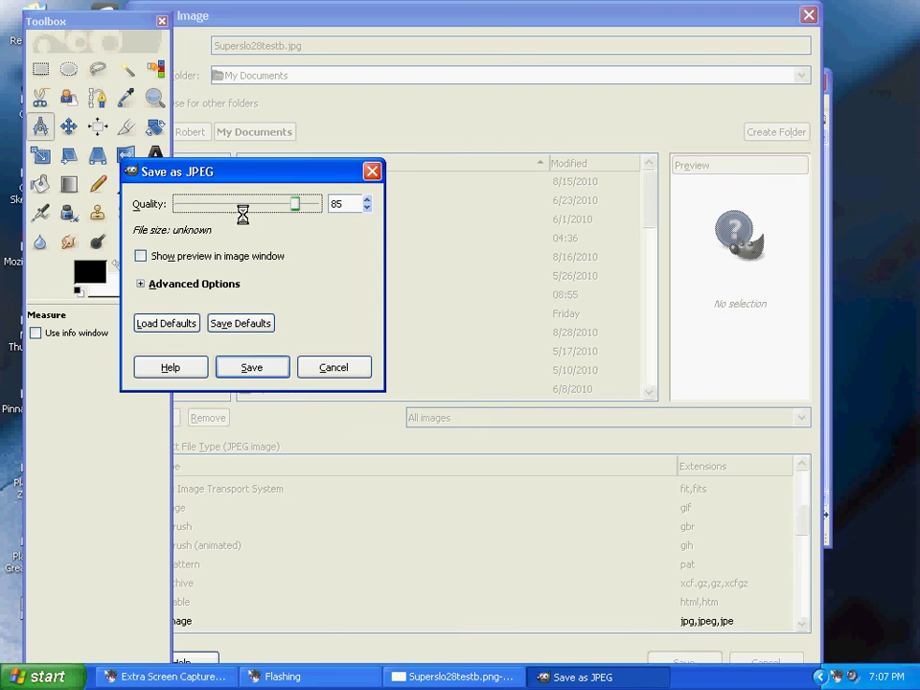
pyautogui.moveTo(295, 204); pyautogui.dragTo(316, 203)
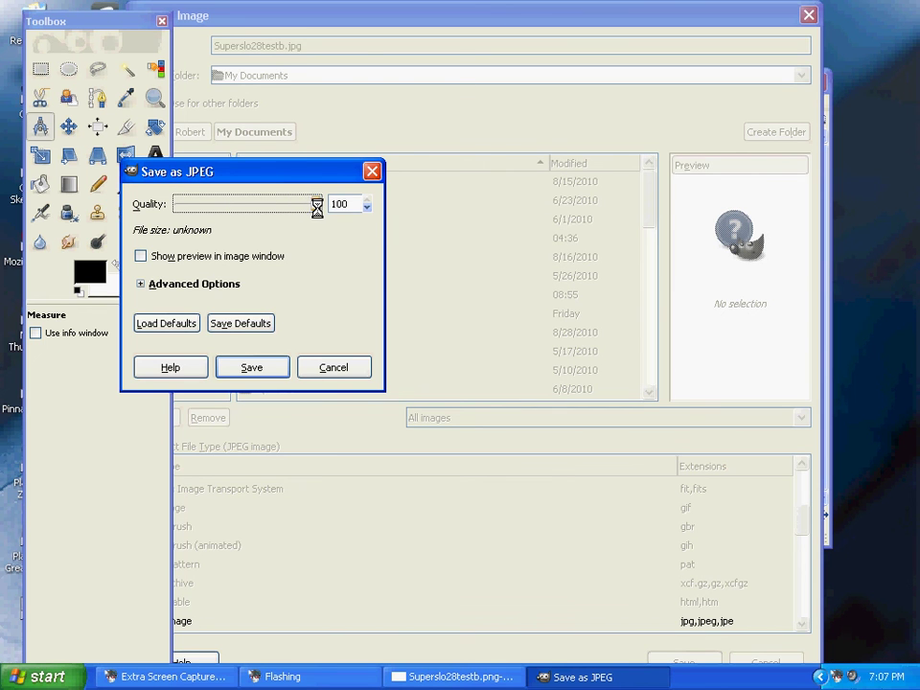
pyautogui.click(252, 367)
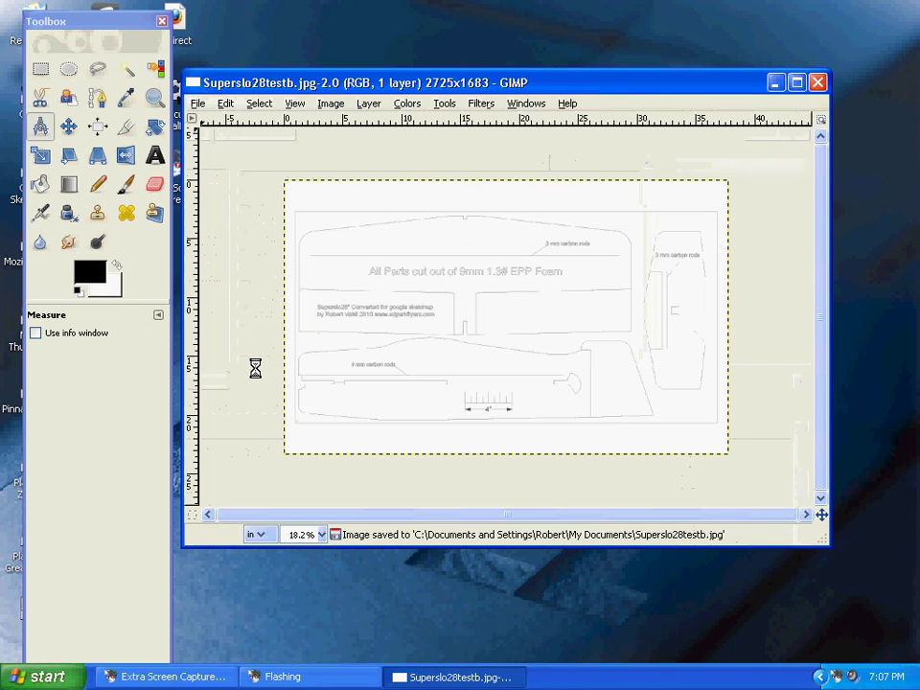